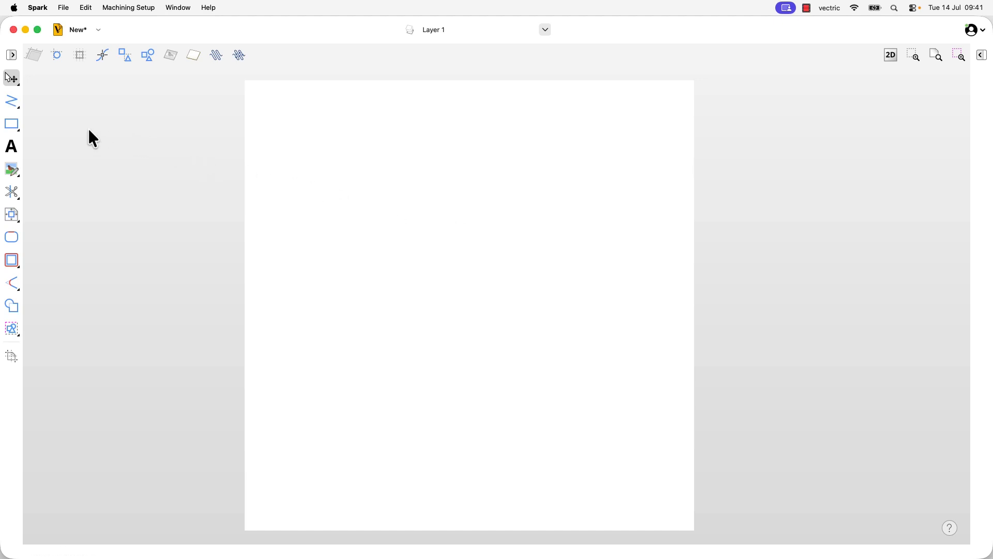
# Draw a closed house outline with the Polyline tool: 2 in half-base, walls at X 3 and X 7 up to Y 5, roof peak at X 5, Y 7.
pyautogui.click(13, 107)
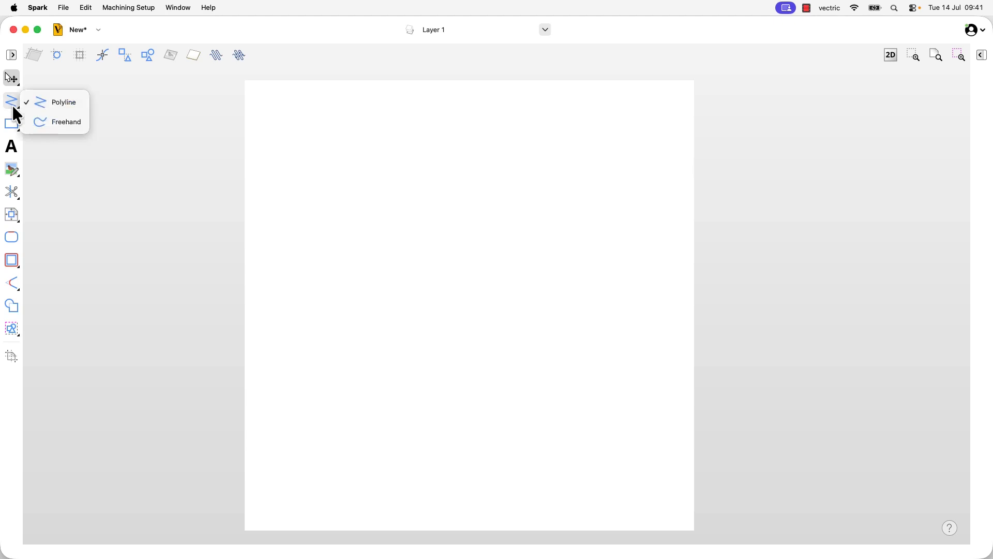
pyautogui.click(78, 103)
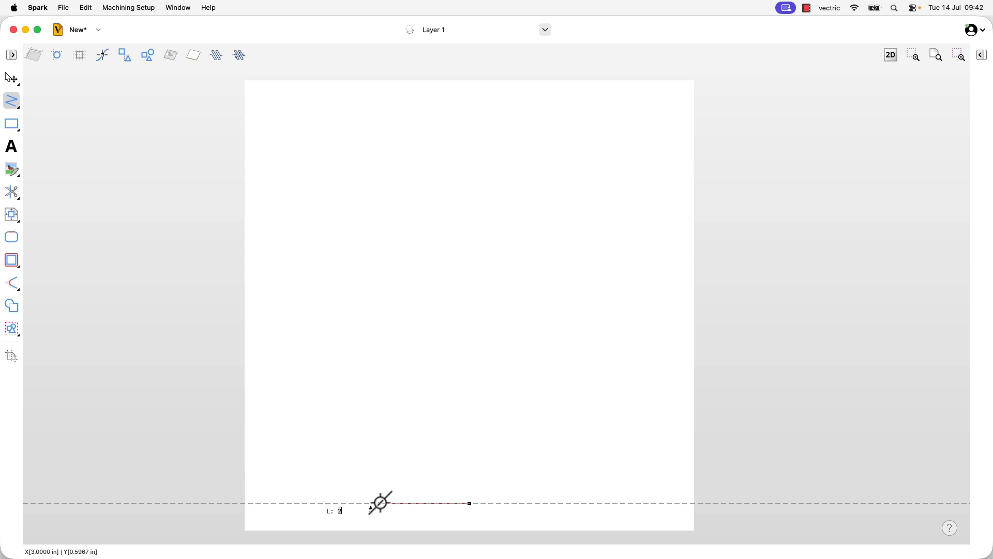
pyautogui.press('Return')
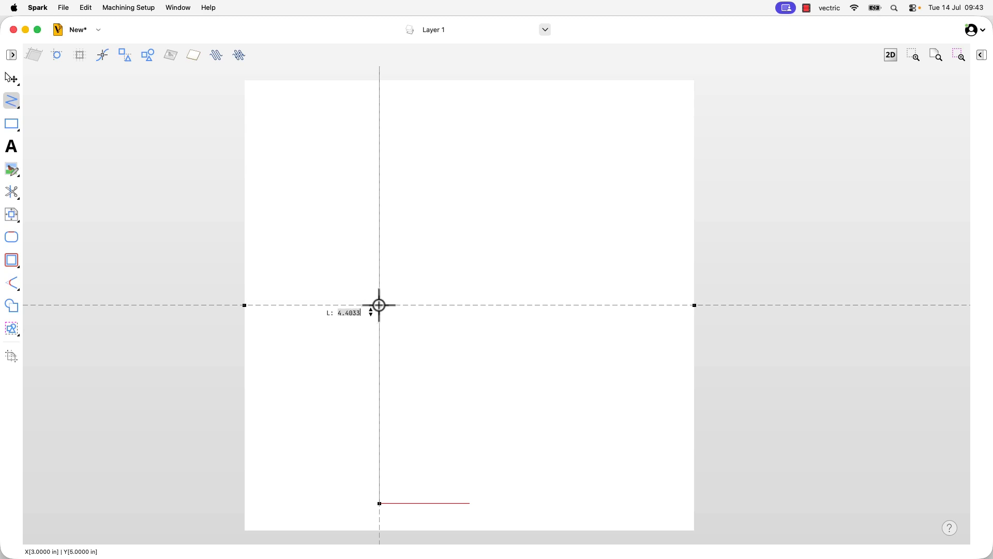
pyautogui.click(379, 305)
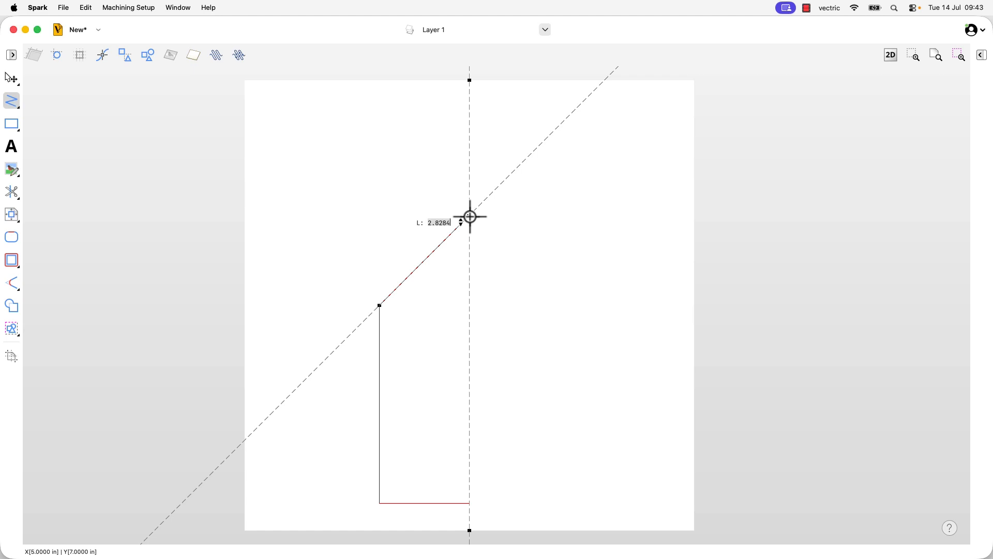
pyautogui.click(469, 216)
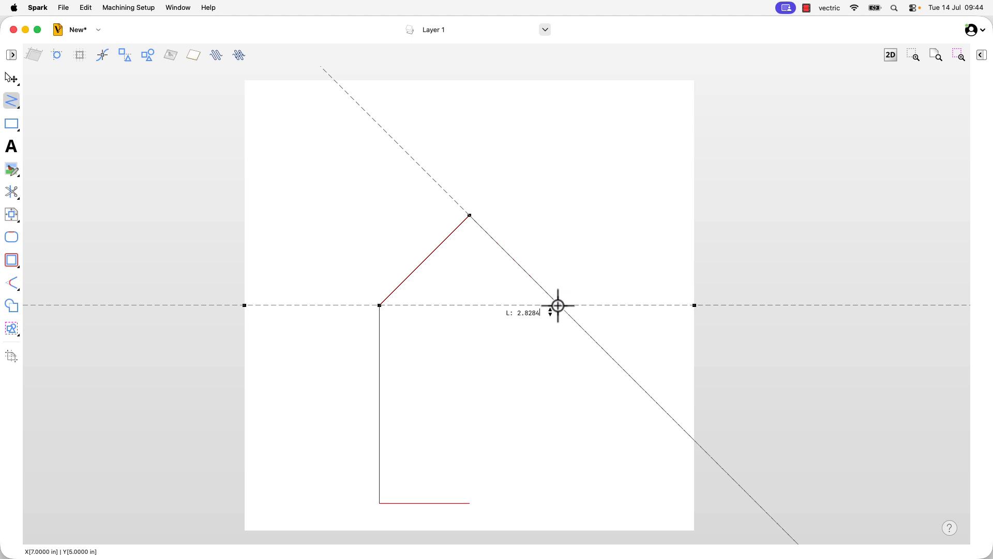
pyautogui.click(558, 305)
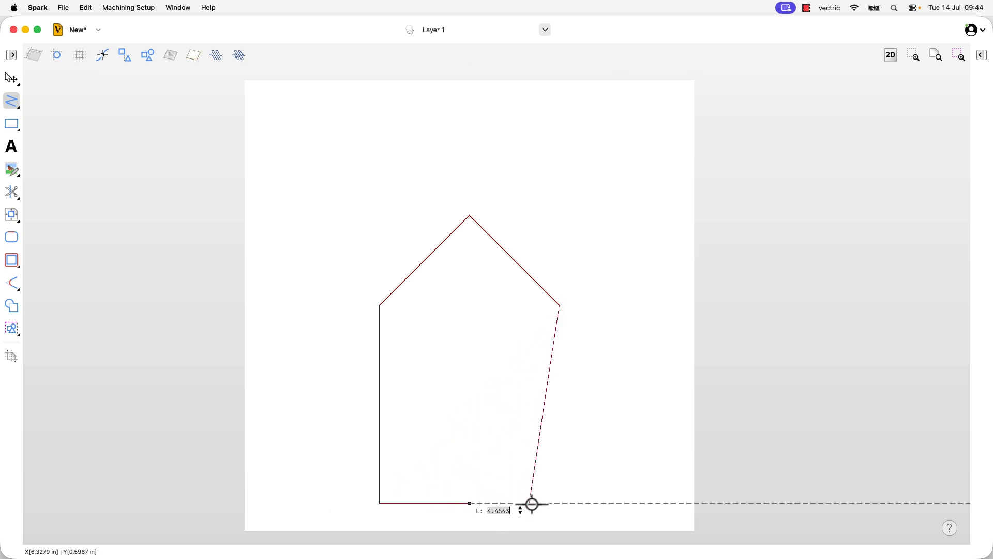
pyautogui.click(560, 501)
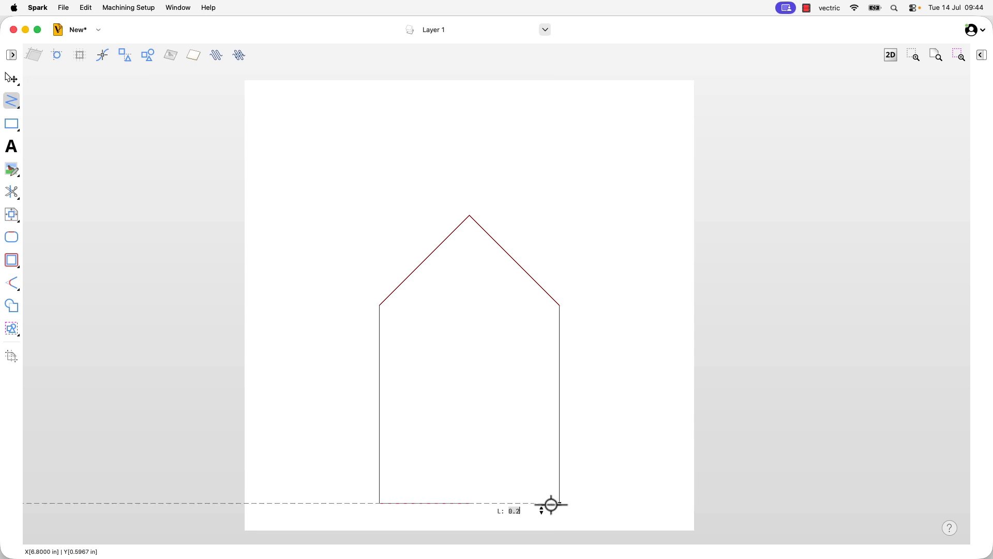
pyautogui.click(469, 502)
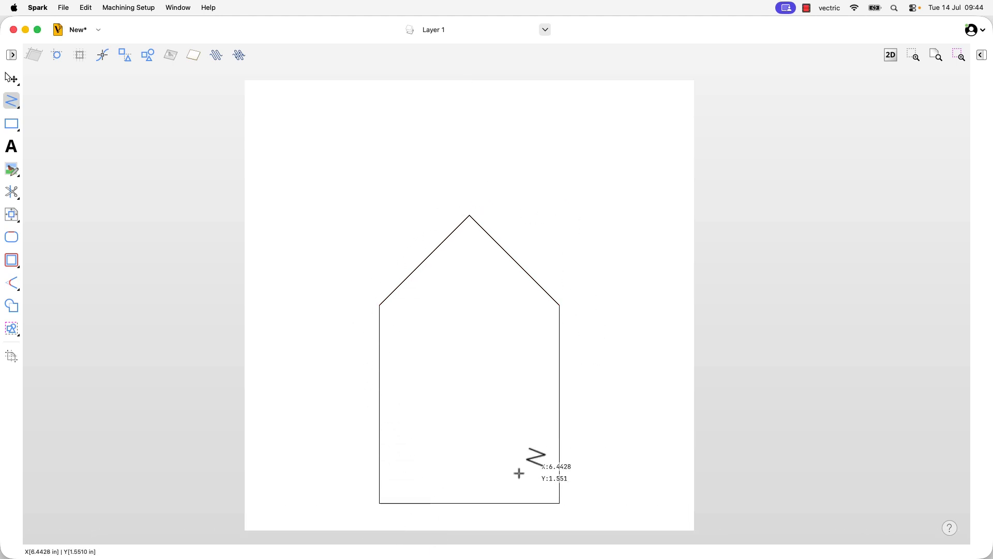
# Start the door polyline at the base's midpoint, going 1 in left to X 4, 3 in up and 2 in across.
pyautogui.click(469, 503)
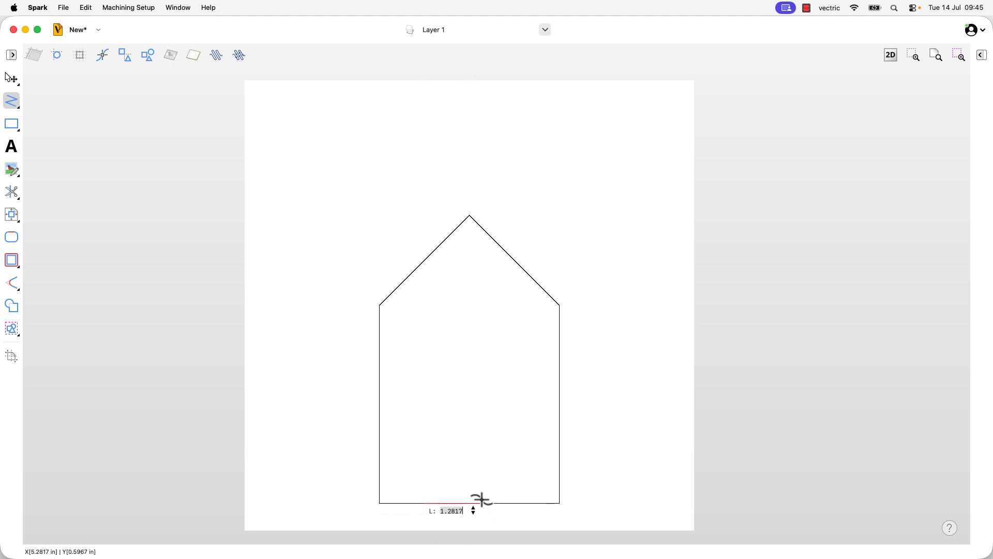
pyautogui.click(425, 502)
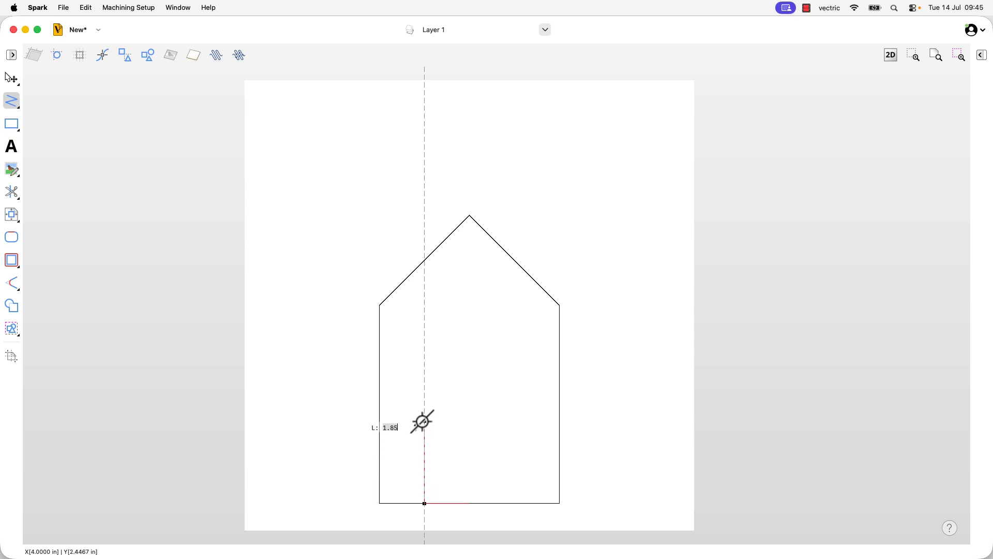
pyautogui.write('3')
pyautogui.press('Return')
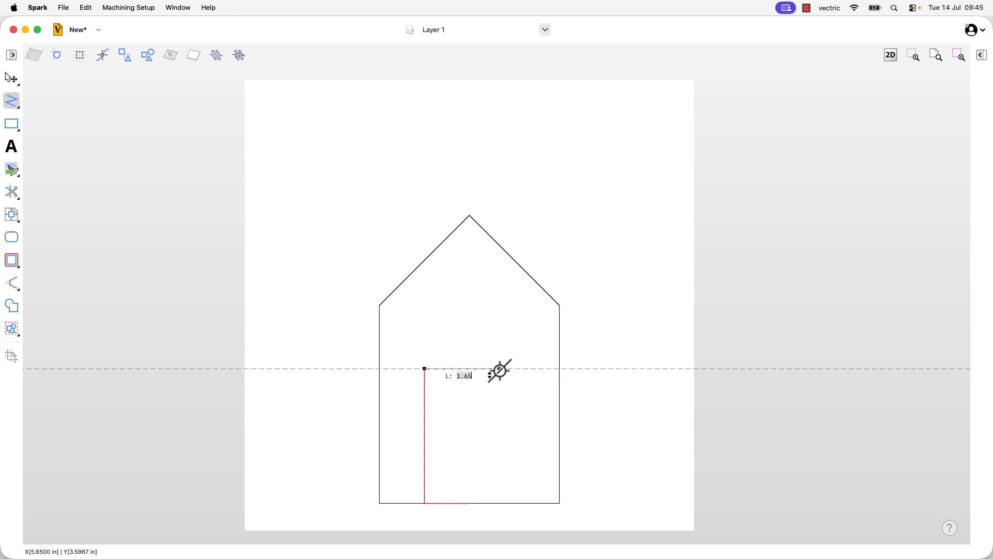
pyautogui.write('2')
pyautogui.press('Return')
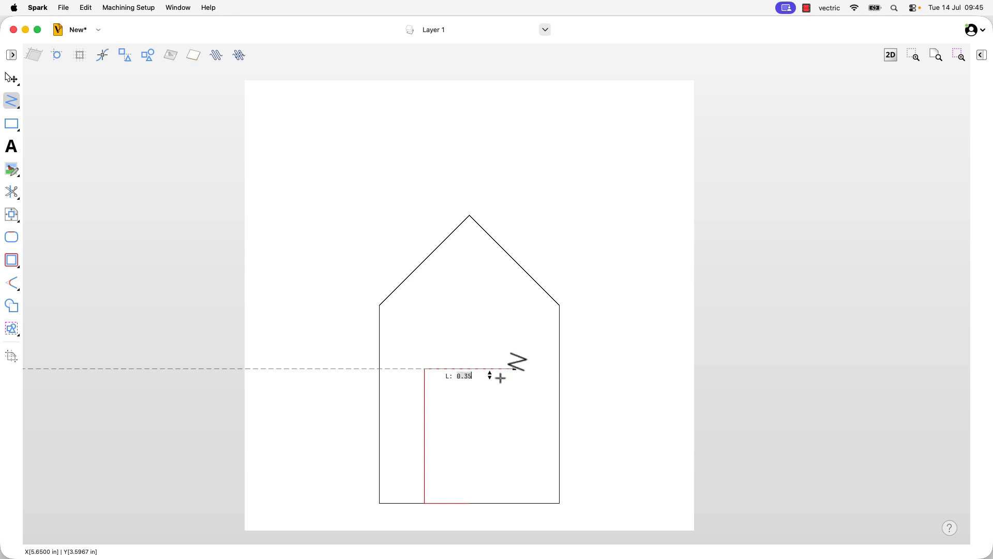
pyautogui.press('super+z')
pyautogui.click(470, 368)
pyautogui.click(514, 368)
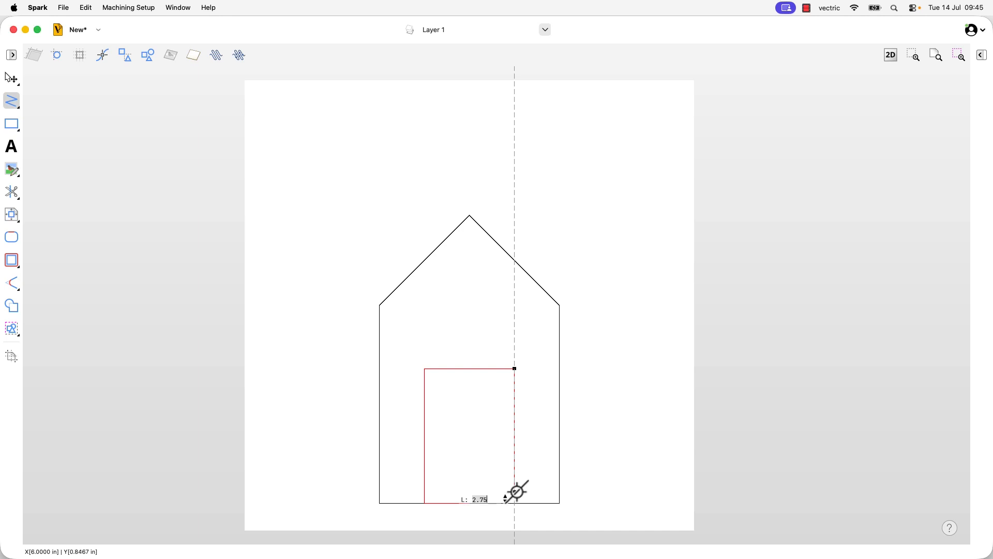
# Draw the door's right side 3 in down to the base and close the outline at the base's midpoint.
pyautogui.write('3')
pyautogui.press('Return')
pyautogui.write('1')
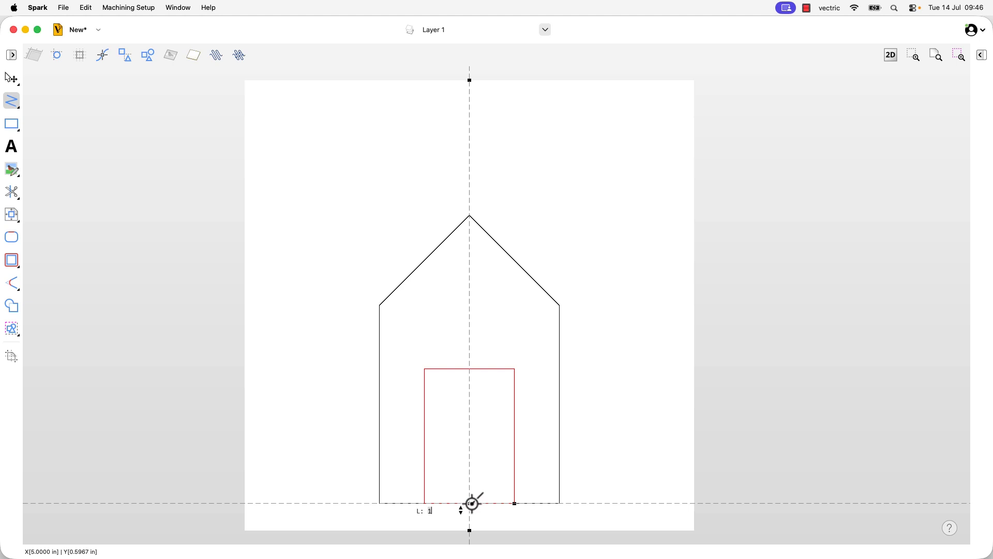
pyautogui.click(472, 503)
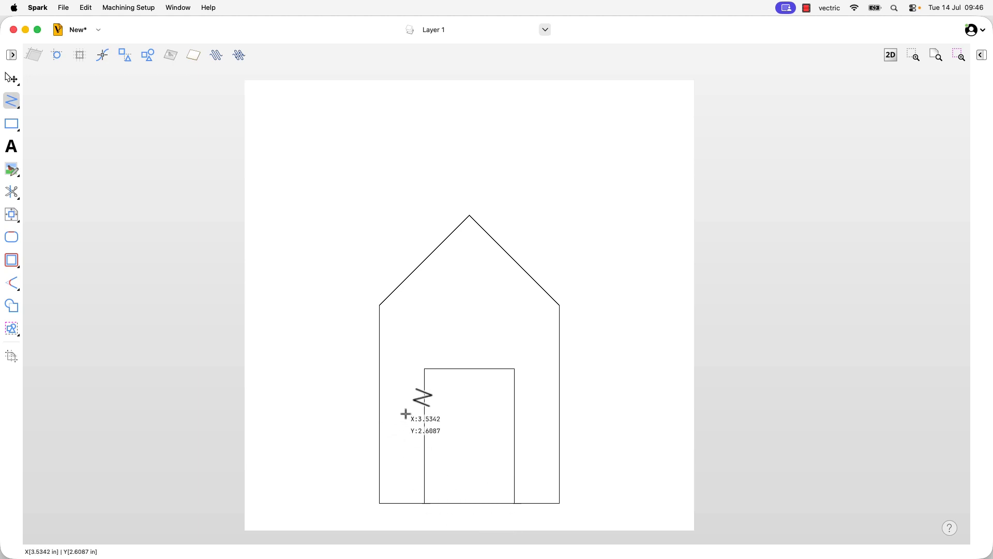
# Start a chimney polyline at the midpoint of the right roof slope and switch the entry mode to relative dx and dy offsets.
pyautogui.click(515, 259)
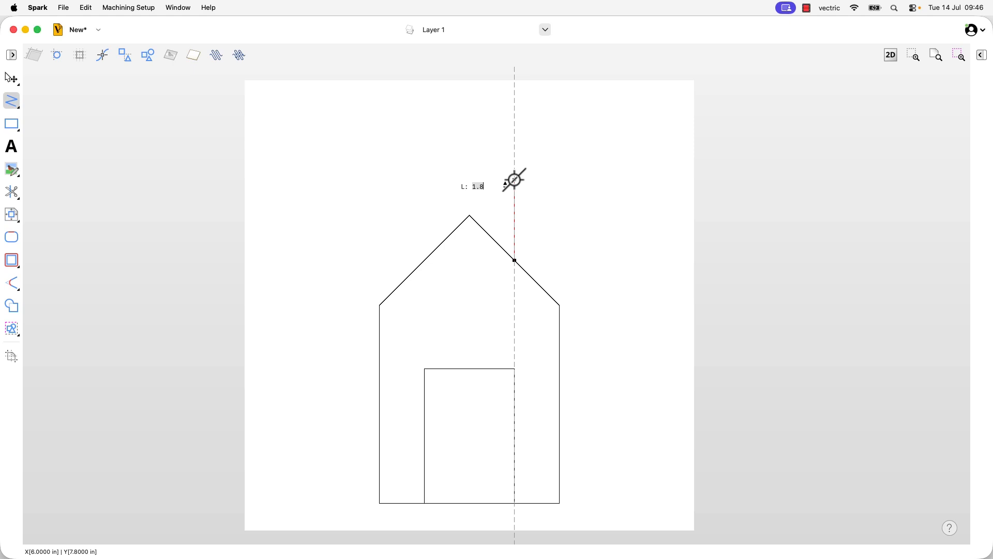
pyautogui.press('Tab')
pyautogui.press('Tab')
pyautogui.press('Tab')
pyautogui.press('Tab')
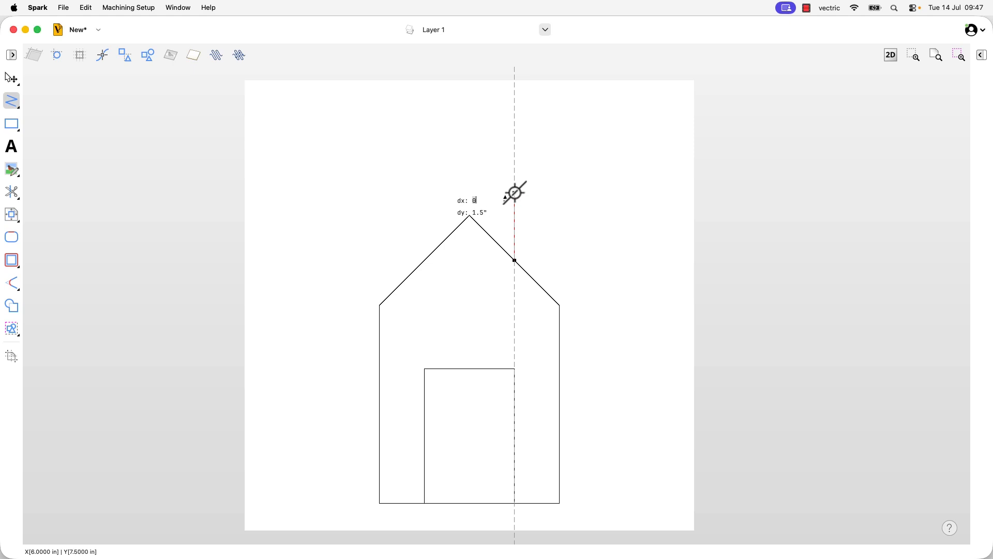
# Try a relative offset of dx 2 in for the chimney's first segment and cycle through the other coordinate entry modes.
pyautogui.write('2')
pyautogui.press('Tab')
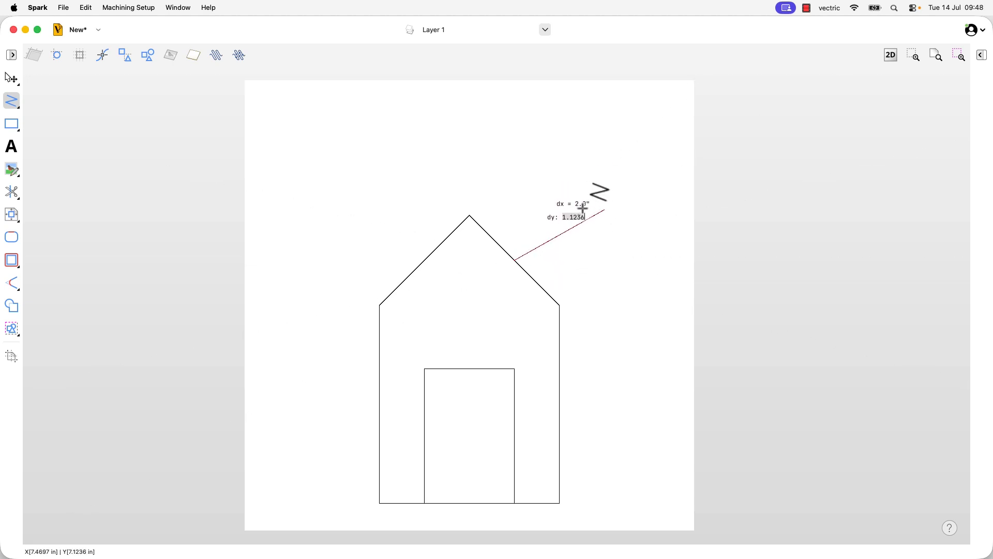
pyautogui.write('1.15')
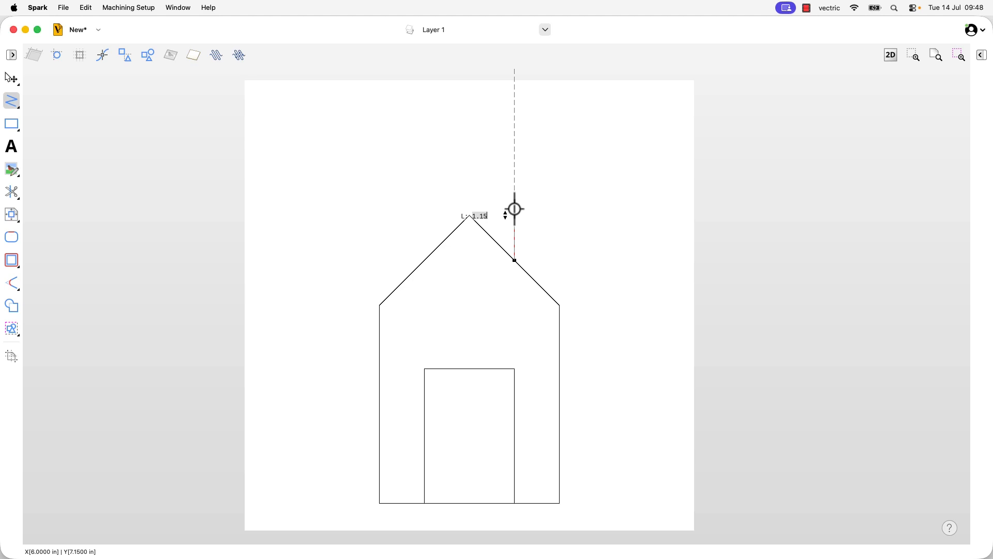
pyautogui.press('Tab')
pyautogui.press('Tab')
pyautogui.press('Tab')
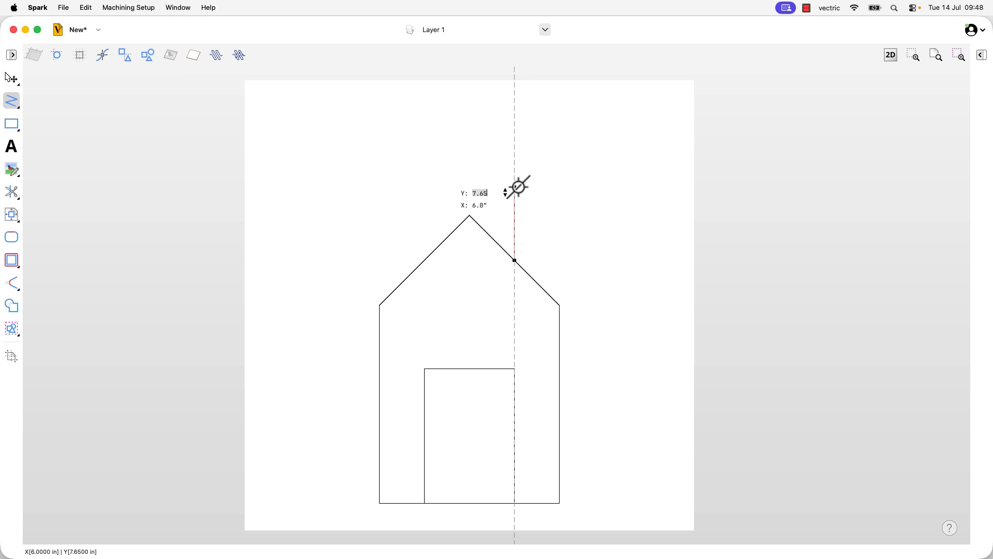
pyautogui.press('Tab')
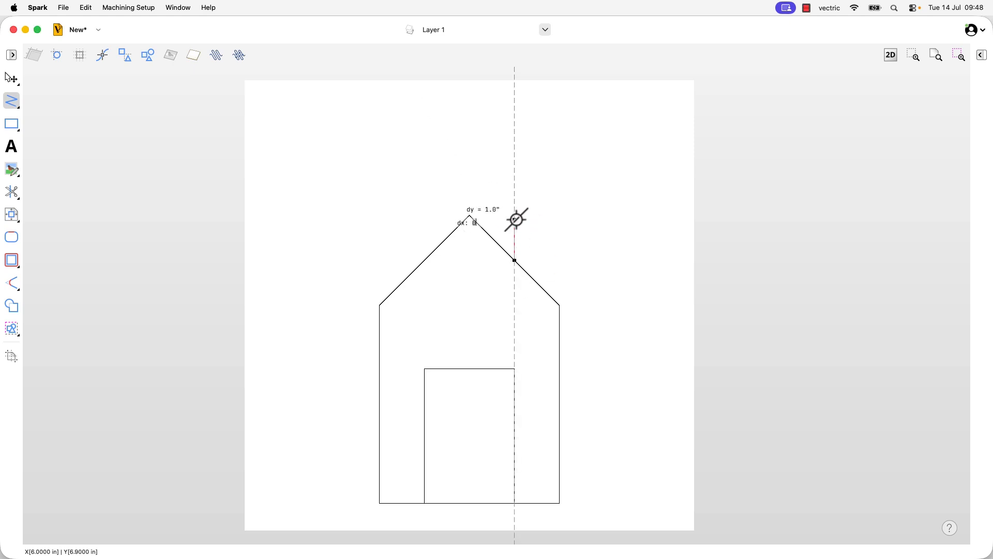
# Try a diagonal chimney segment from the roof slope's midpoint to X 7, Y 7, and undo it.
pyautogui.click(515, 260)
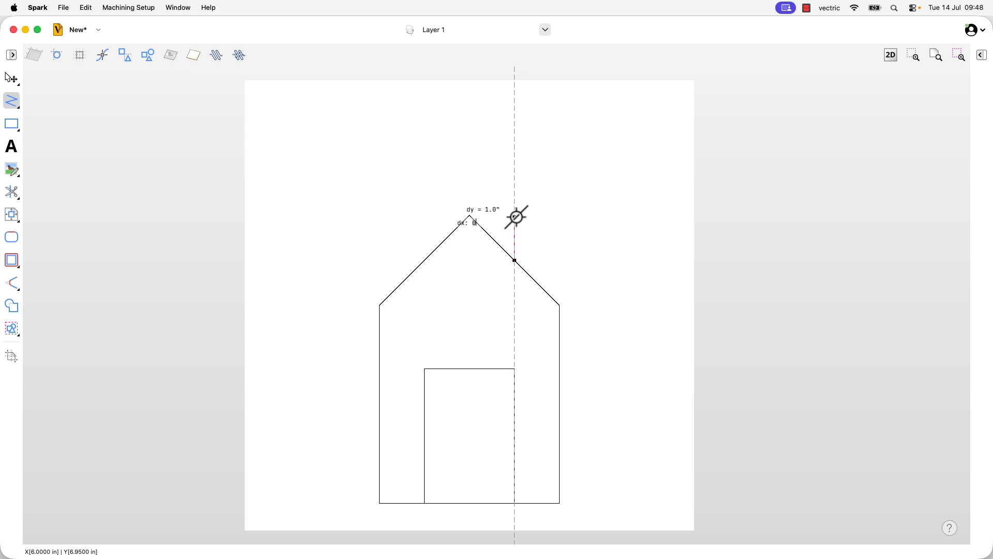
pyautogui.press('Return')
pyautogui.write('0.2')
pyautogui.click(560, 215)
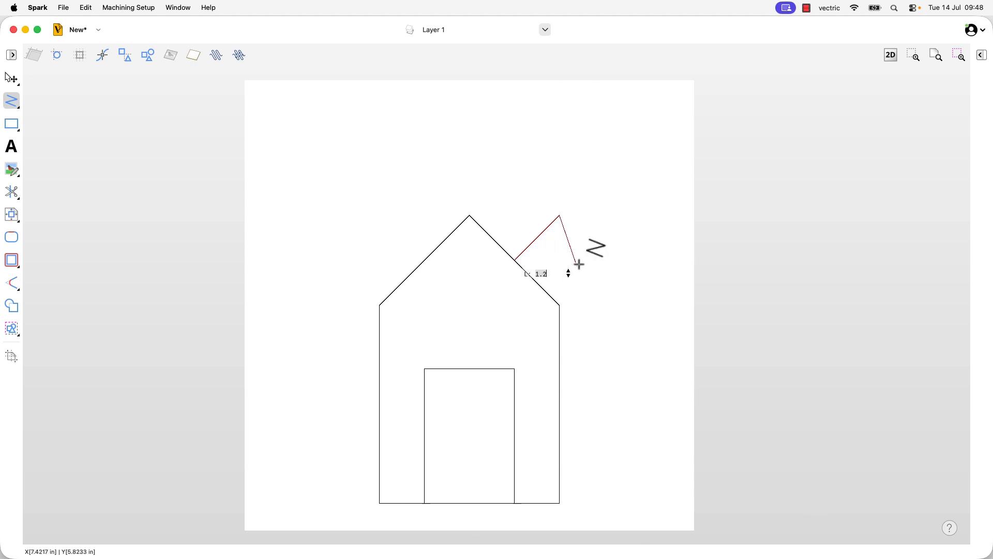
pyautogui.click(561, 216)
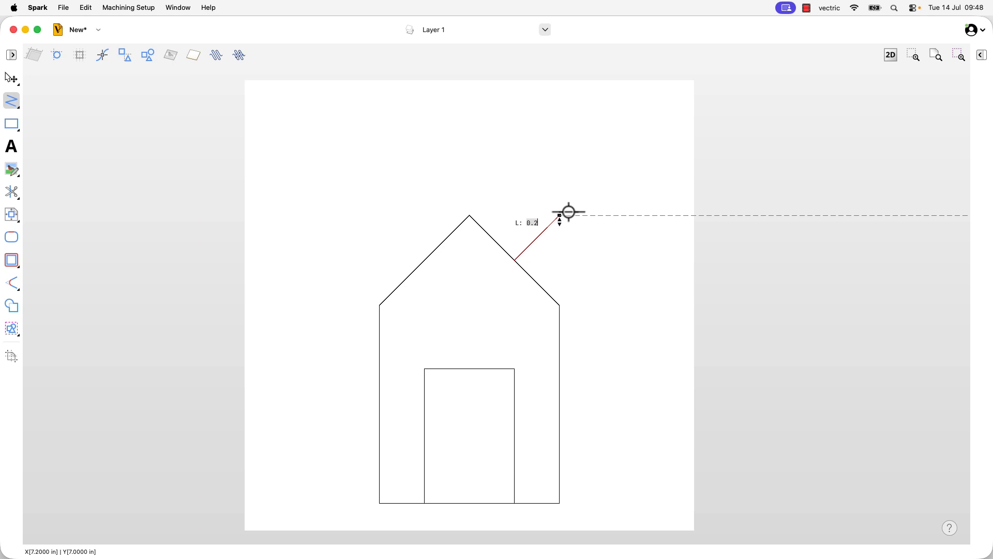
pyautogui.press('super+z')
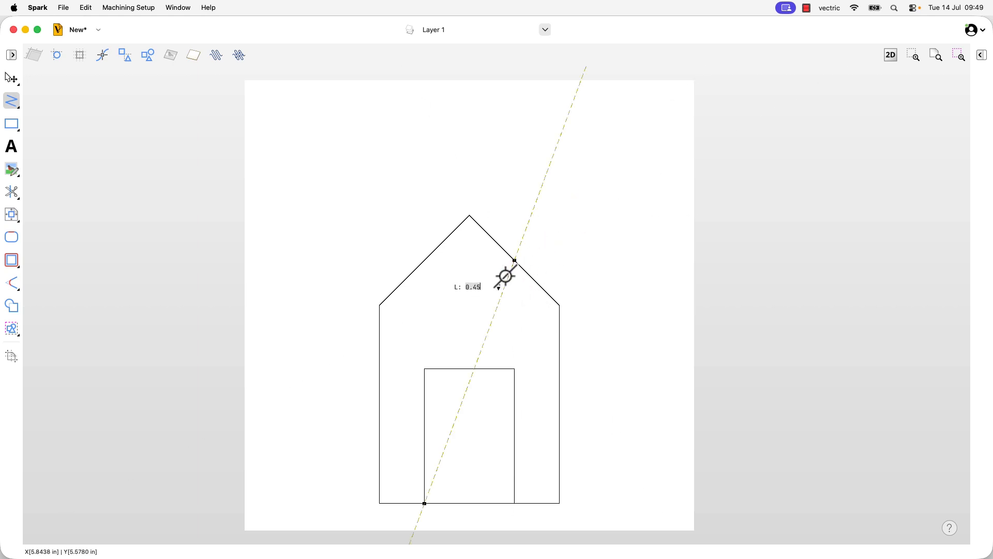
# Draw the chimney from the roof slope's midpoint up to Y 7, across to X 6.75, down to the roof slope, and close it.
pyautogui.click(515, 214)
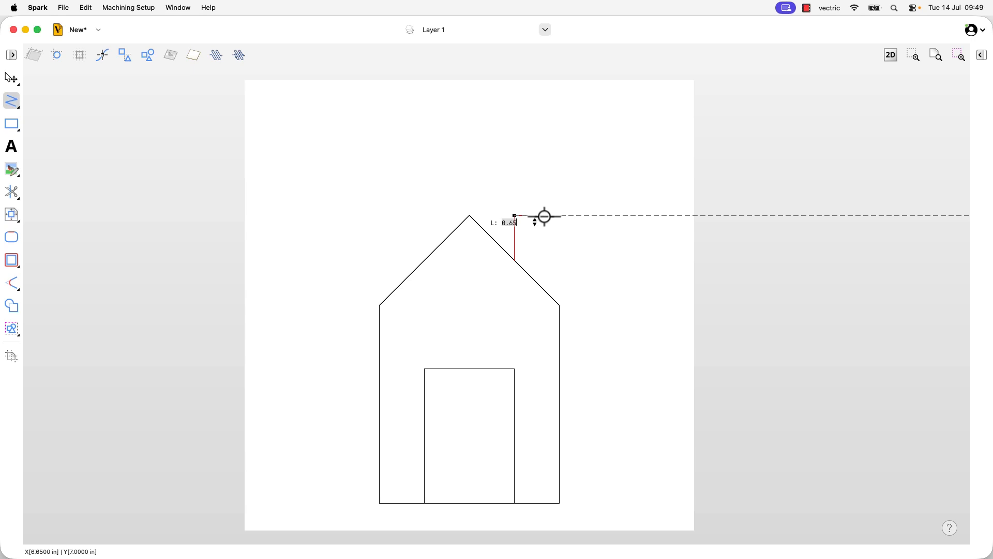
pyautogui.click(549, 215)
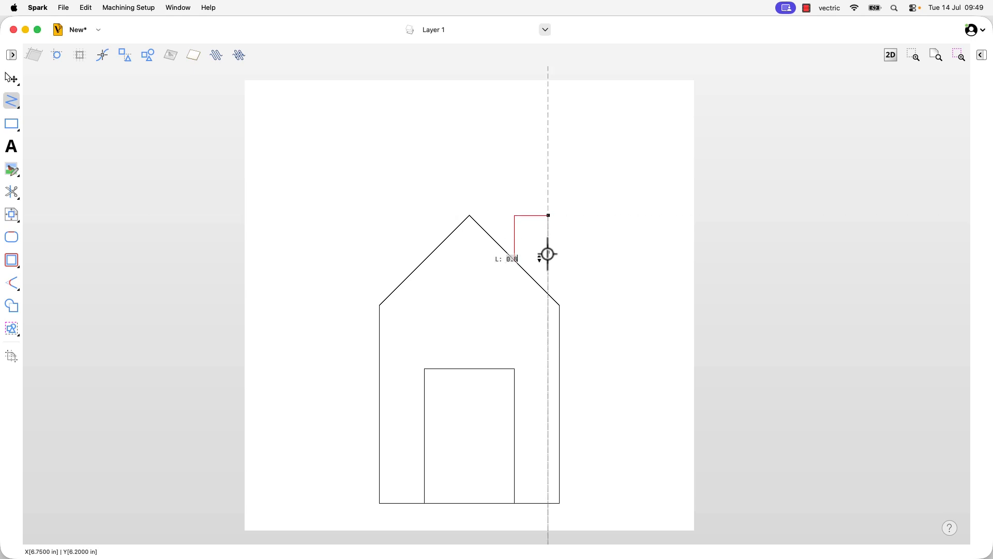
pyautogui.click(548, 293)
pyautogui.click(516, 262)
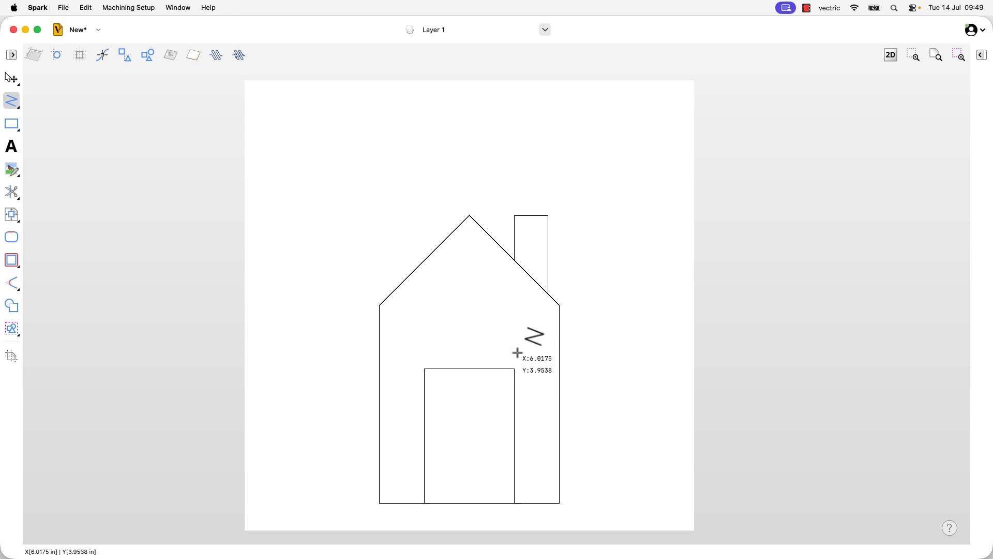
# Draw a closed, curved smoke plume rising from the middle of the chimney's top edge, curling right and returning to the chimney's right corner.
pyautogui.click(531, 215)
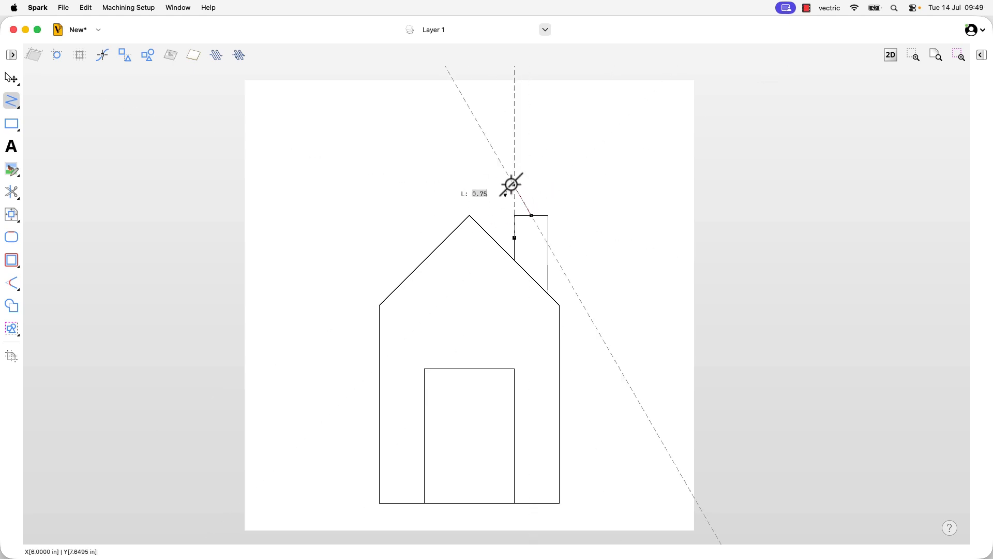
pyautogui.moveTo(514, 185)
pyautogui.mouseDown()
pyautogui.moveTo(480, 181)
pyautogui.moveTo(536, 169)
pyautogui.moveTo(528, 151)
pyautogui.moveTo(495, 146)
pyautogui.moveTo(441, 168)
pyautogui.moveTo(455, 137)
pyautogui.moveTo(520, 114)
pyautogui.moveTo(552, 123)
pyautogui.moveTo(520, 167)
pyautogui.mouseUp()
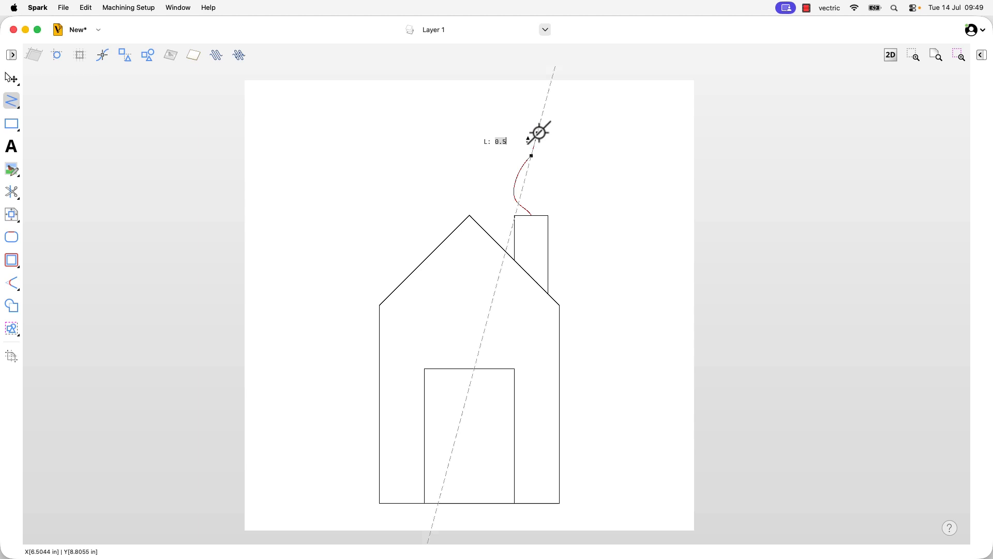
pyautogui.click(540, 123)
pyautogui.moveTo(513, 111)
pyautogui.mouseDown()
pyautogui.moveTo(558, 100)
pyautogui.moveTo(576, 108)
pyautogui.moveTo(519, 103)
pyautogui.mouseUp()
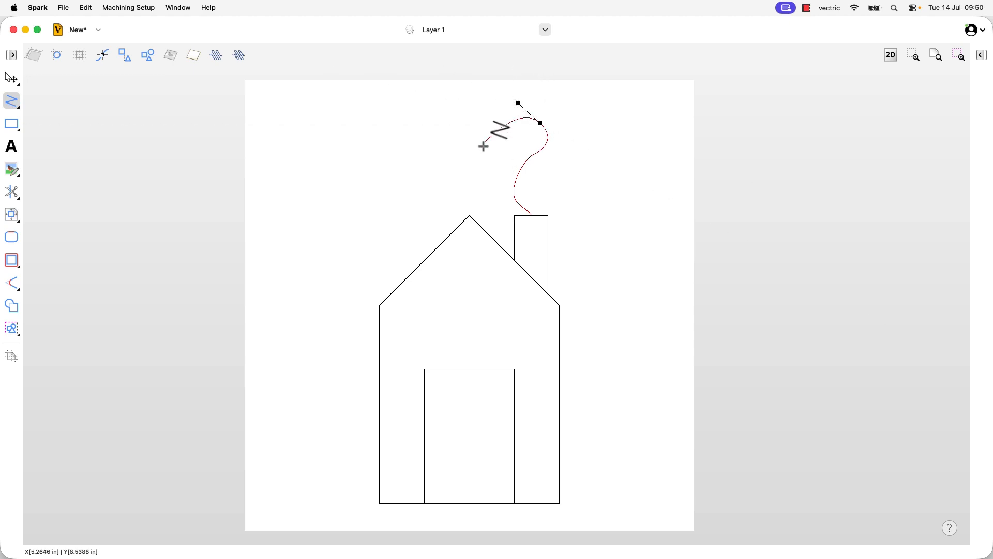
pyautogui.click(584, 137)
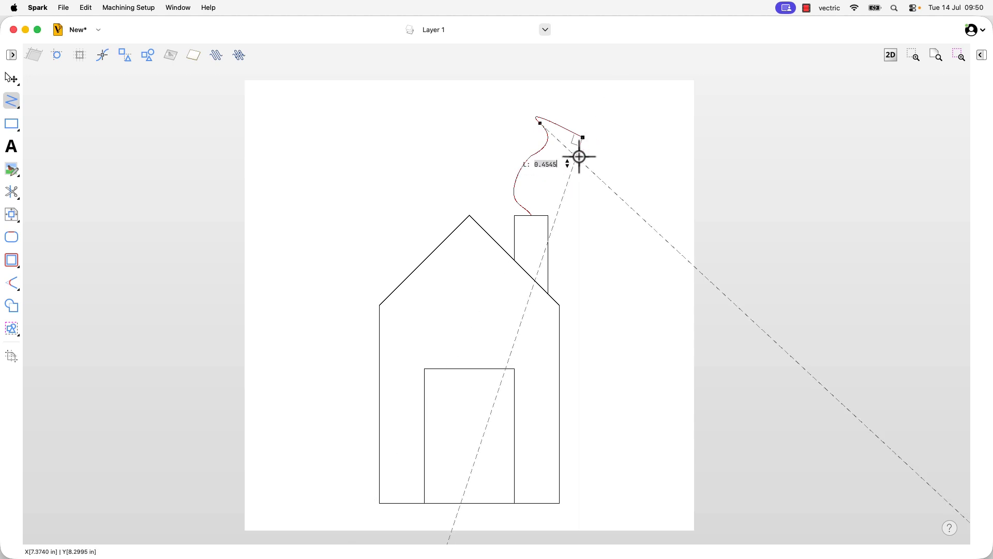
pyautogui.moveTo(578, 159); pyautogui.dragTo(579, 160)
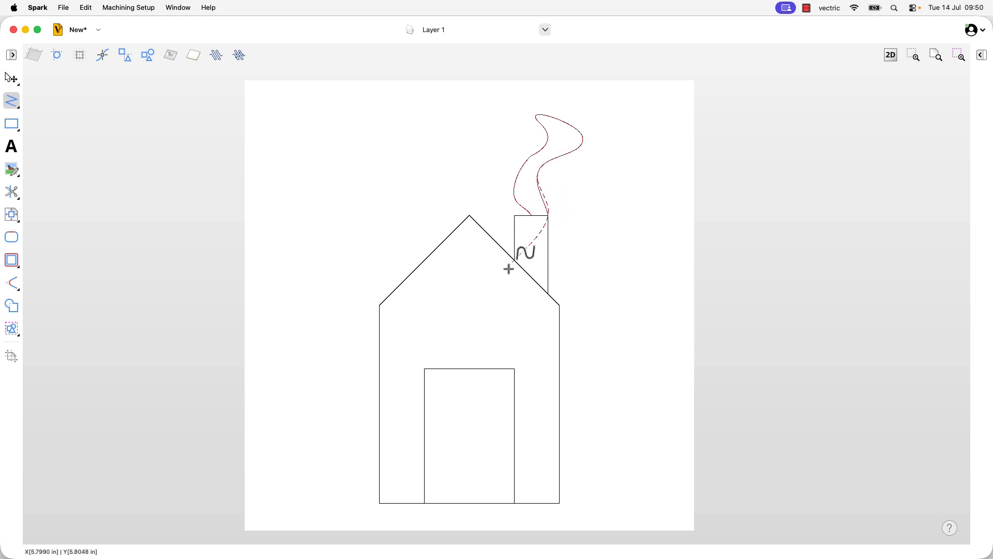
pyautogui.click(533, 215)
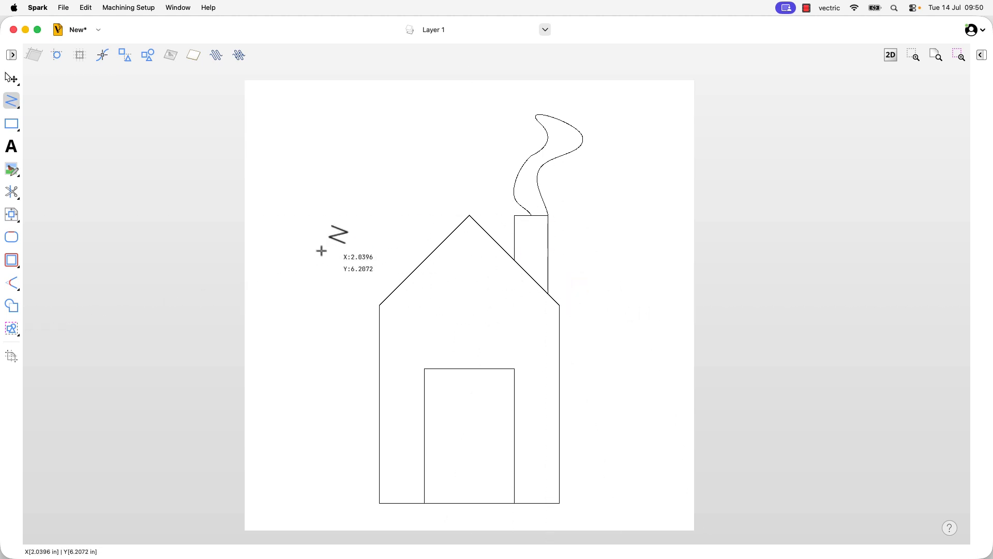
# Start a polyline left of the roof with a horizontal segment rightward and a vertical segment upward, and add a curved span rising to the right.
pyautogui.click(277, 248)
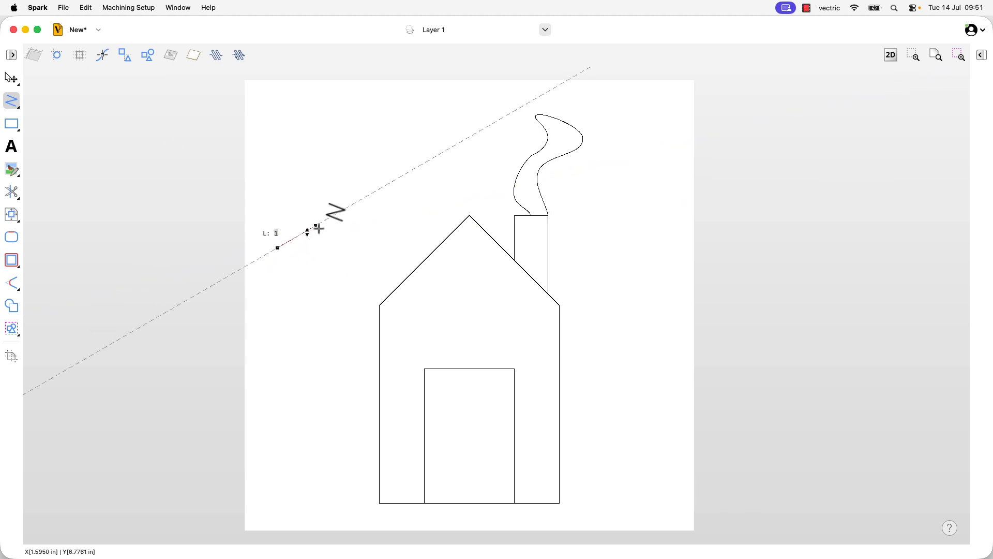
pyautogui.click(340, 247)
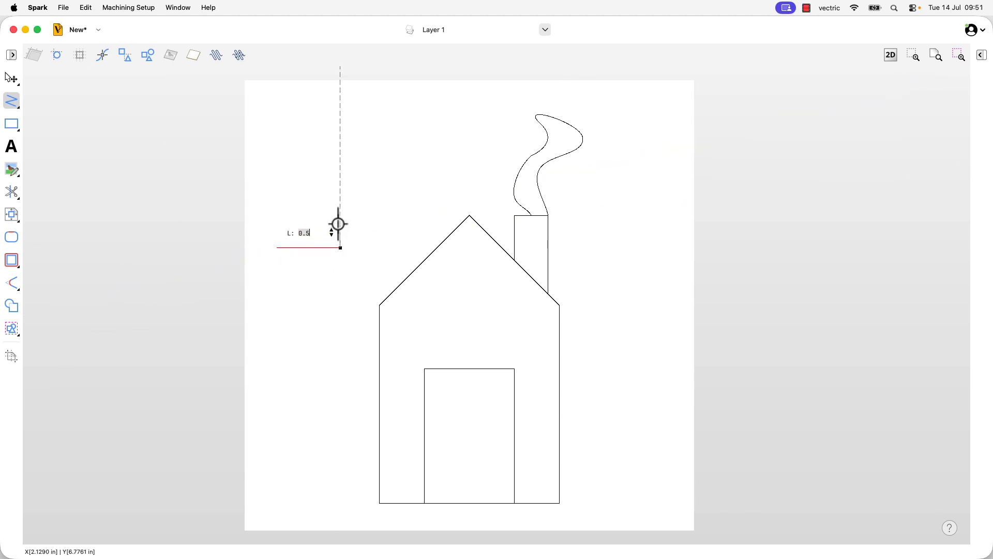
pyautogui.click(340, 196)
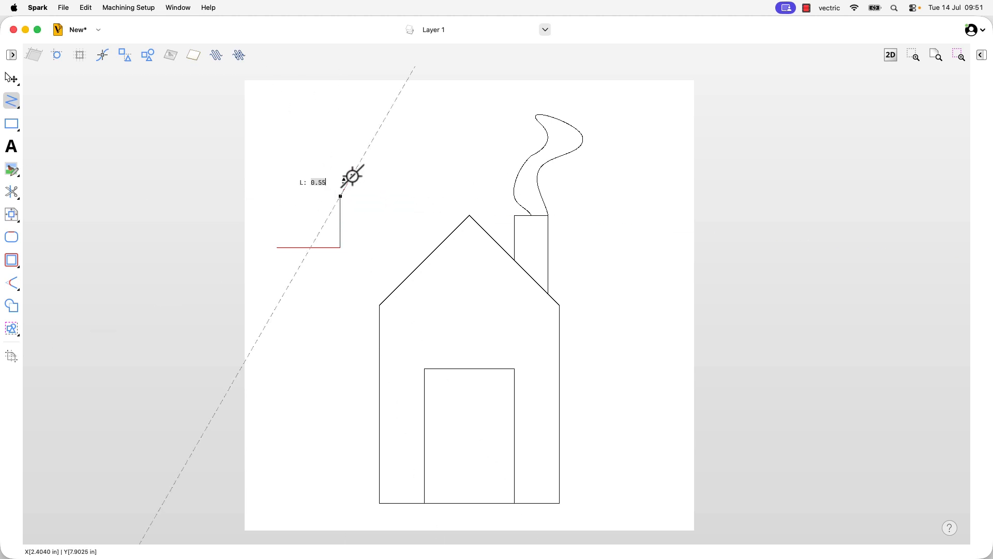
pyautogui.press('c')
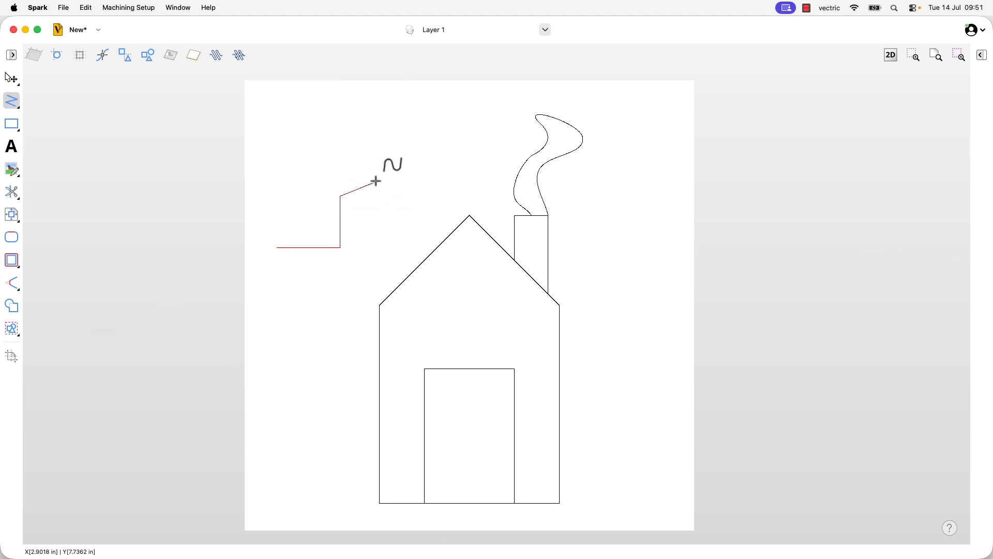
pyautogui.click(369, 136)
# Extend the polyline's curve with a wavy run of spans winding leftward above its starting point.
pyautogui.click(299, 183)
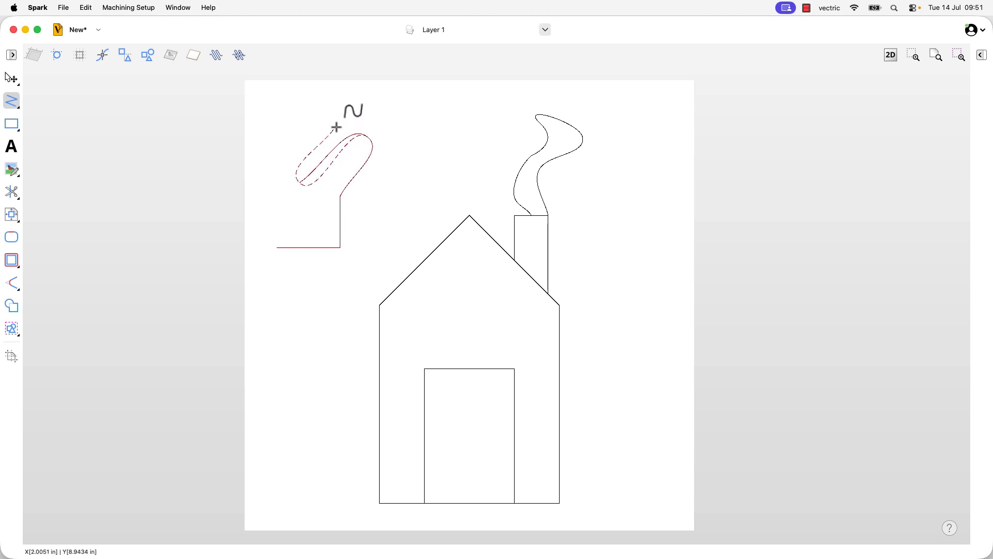
pyautogui.click(284, 167)
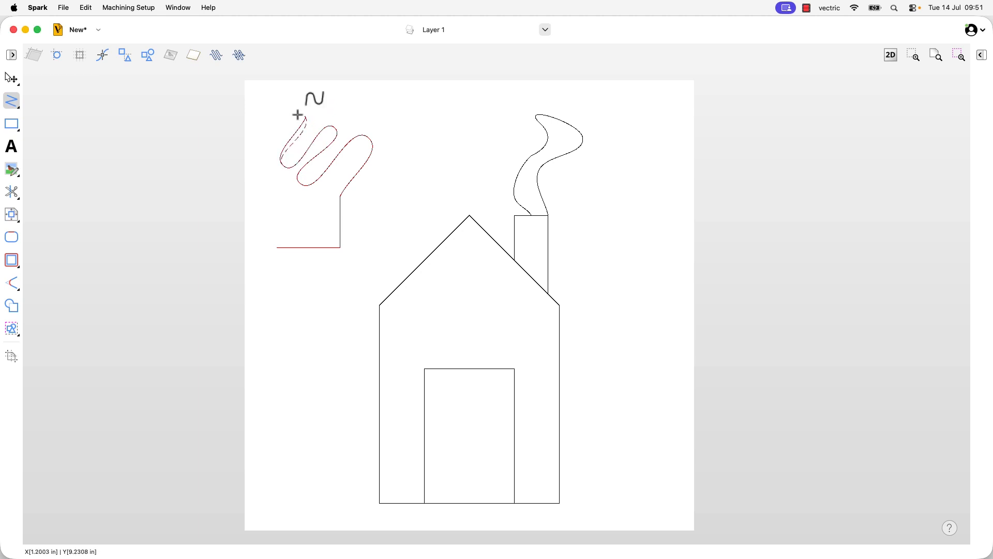
pyautogui.click(255, 174)
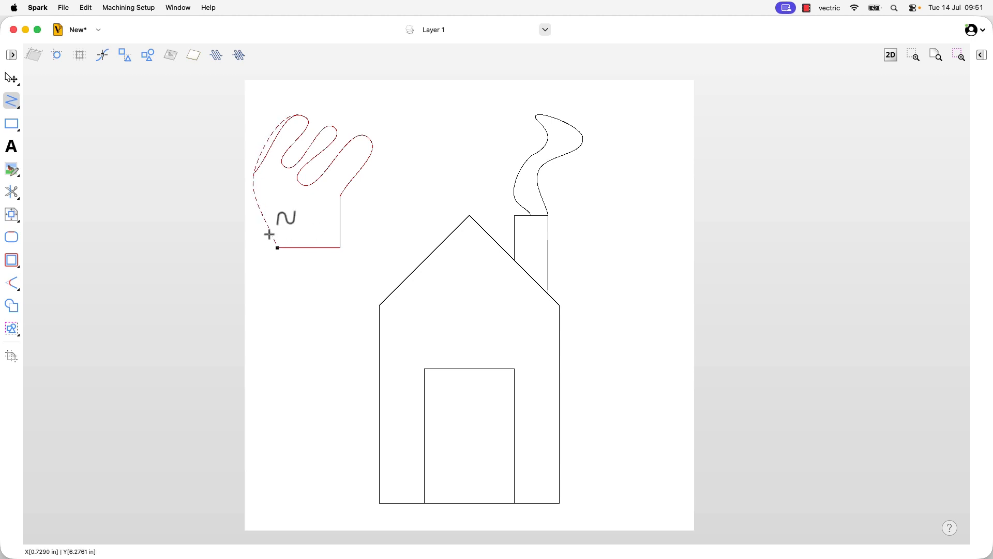
# Return to straight segments, undo the polyline back to its first curved span, and finish it as an open shape.
pyautogui.press('s')
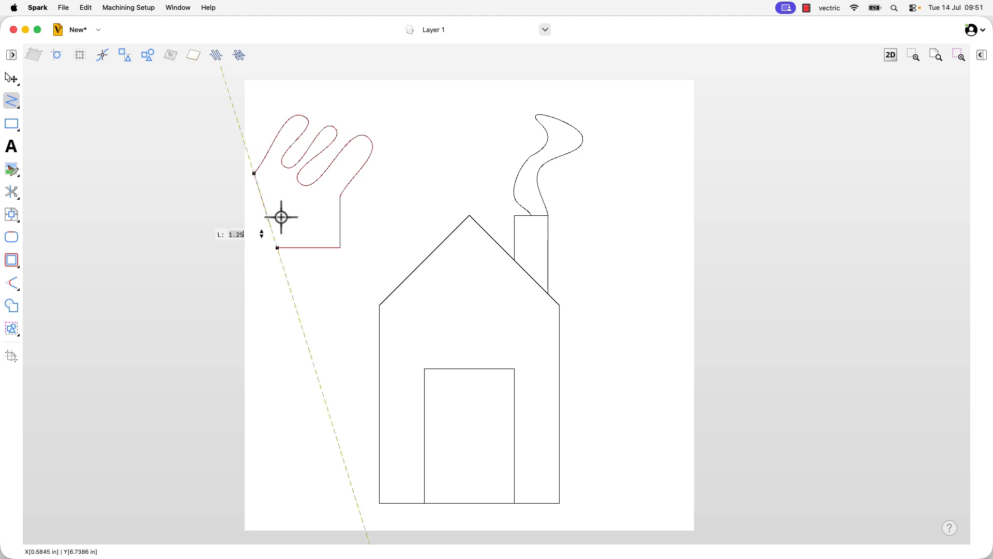
pyautogui.write('1.5')
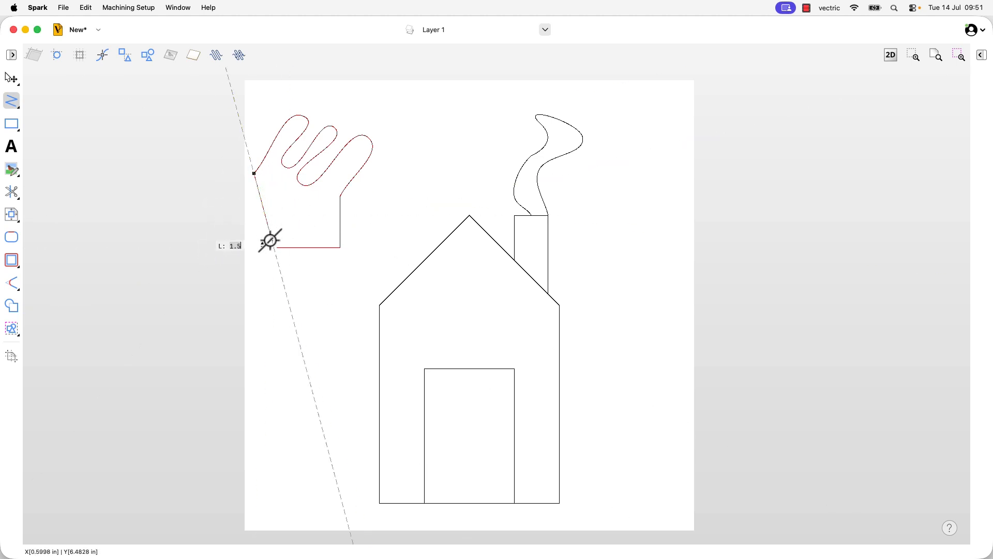
pyautogui.write('1.25')
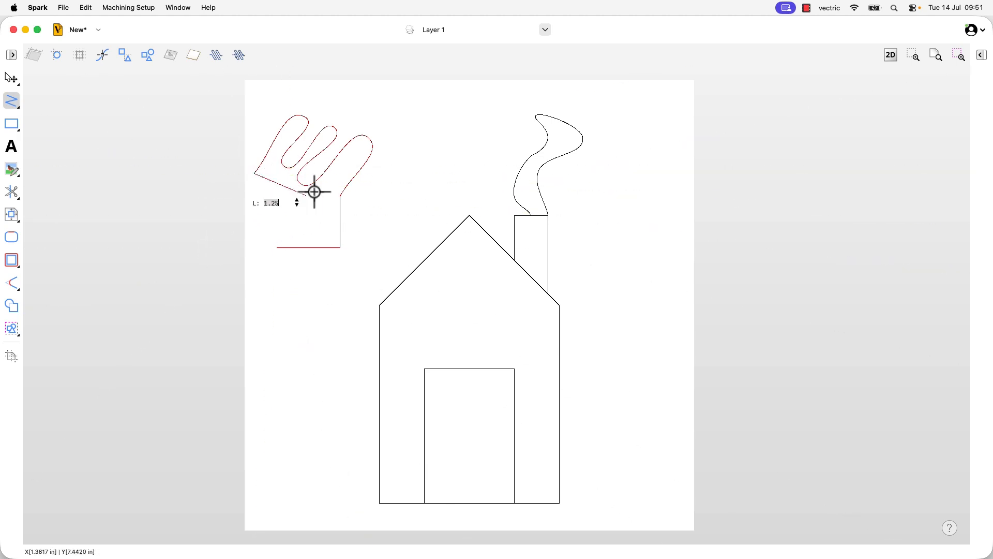
pyautogui.write('0.950.8')
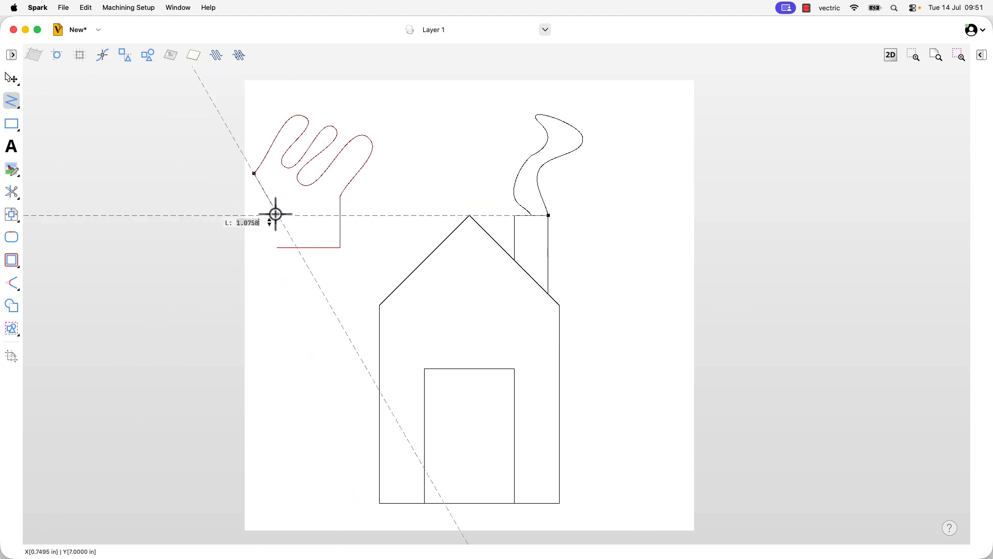
pyautogui.press('super+z')
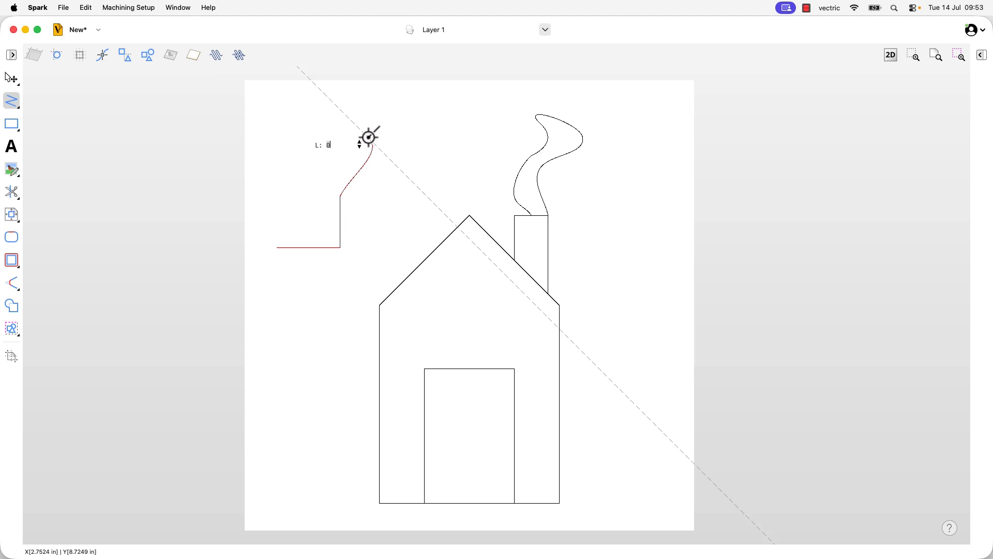
pyautogui.press('Escape')
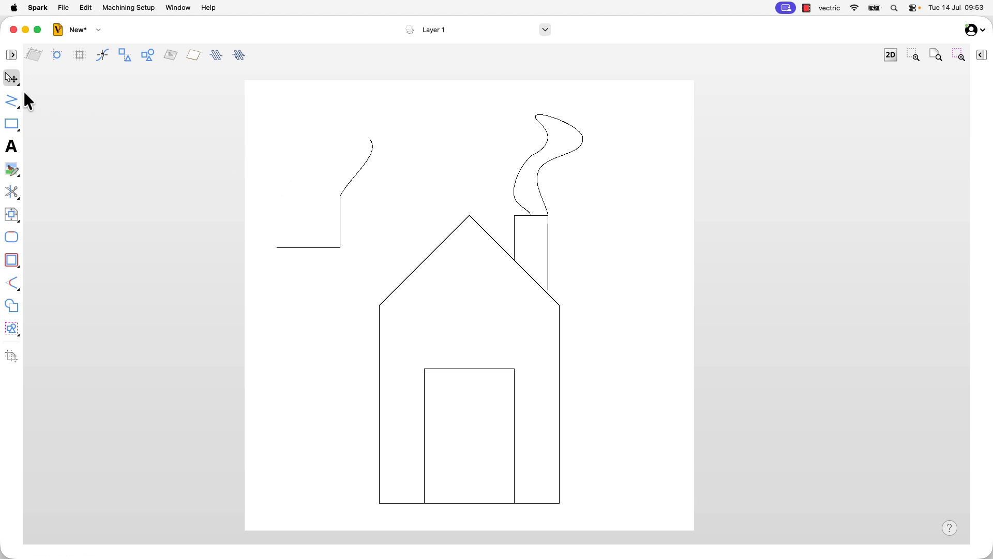
# Draw a closed triangle with straight polyline segments above the roof's left slope, with its apex at the top.
pyautogui.click(11, 101)
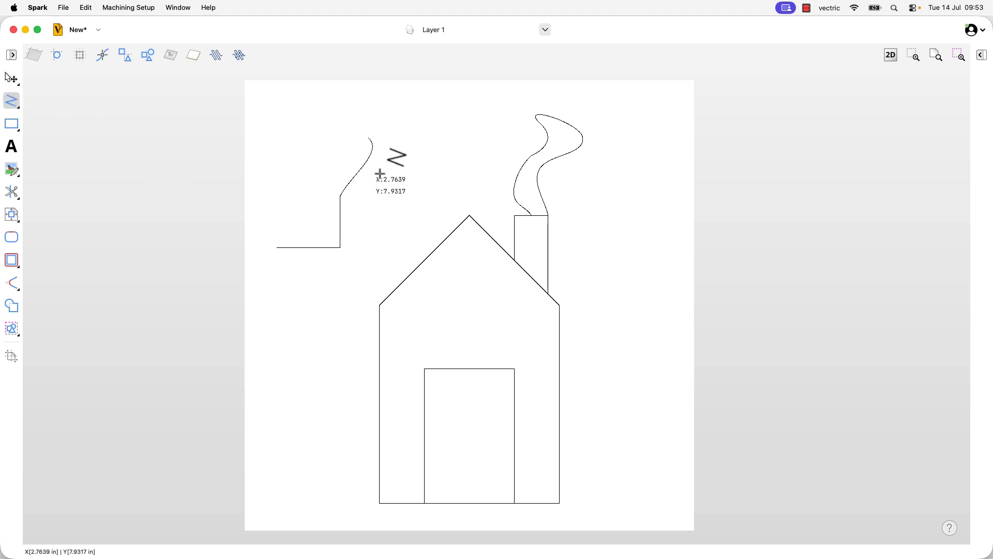
pyautogui.click(415, 137)
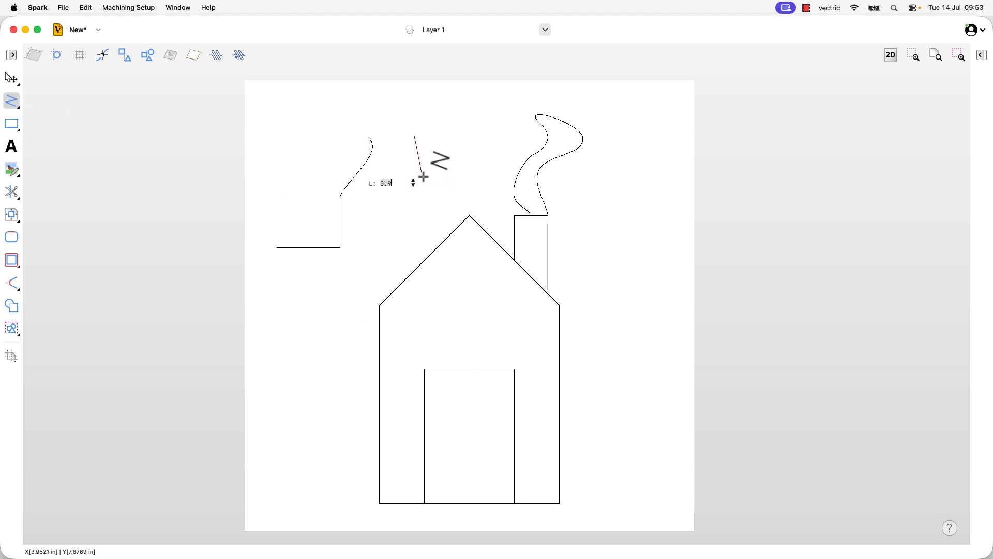
pyautogui.click(378, 179)
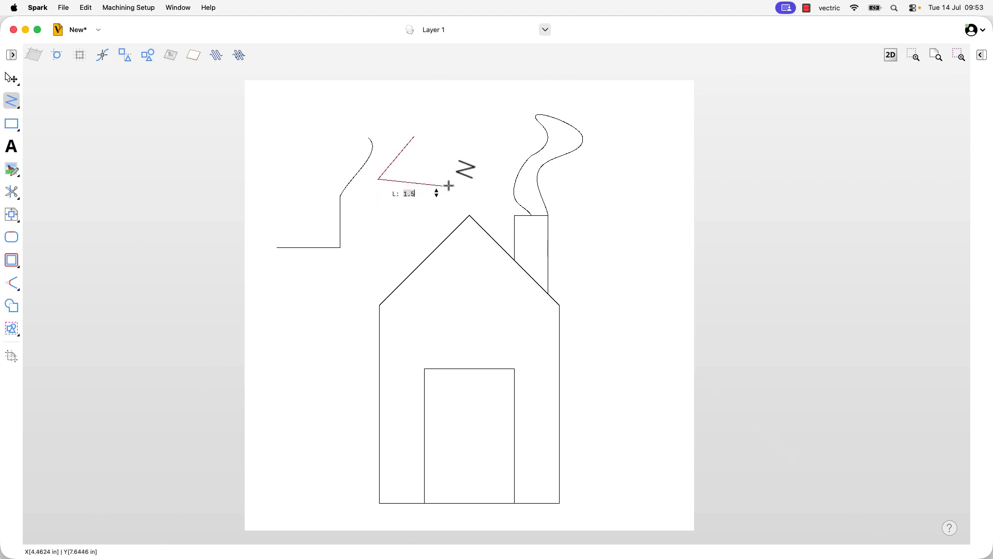
pyautogui.click(450, 179)
pyautogui.click(414, 137)
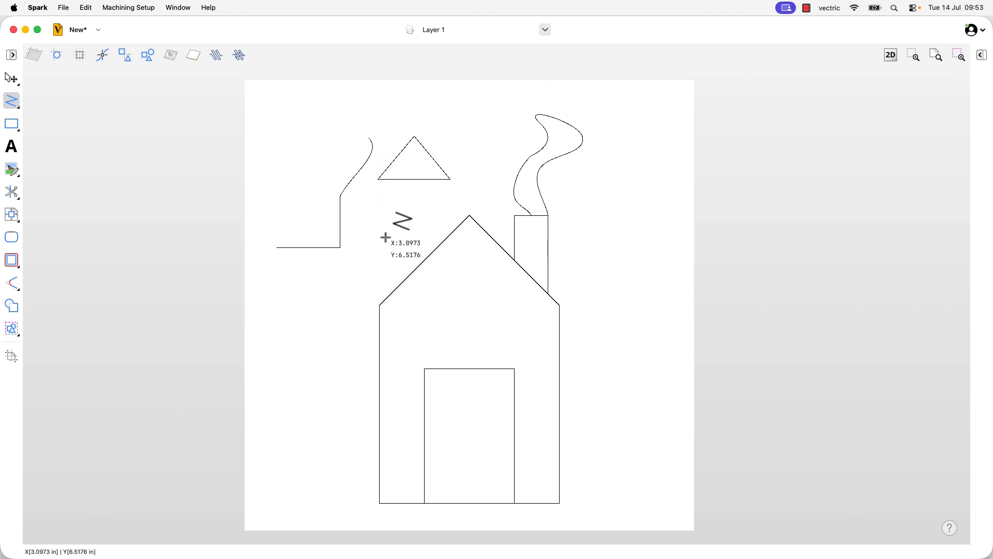
# Draw two closed polylines with curved spans left of the house, an oval and a rounded shape below it.
pyautogui.click(292, 313)
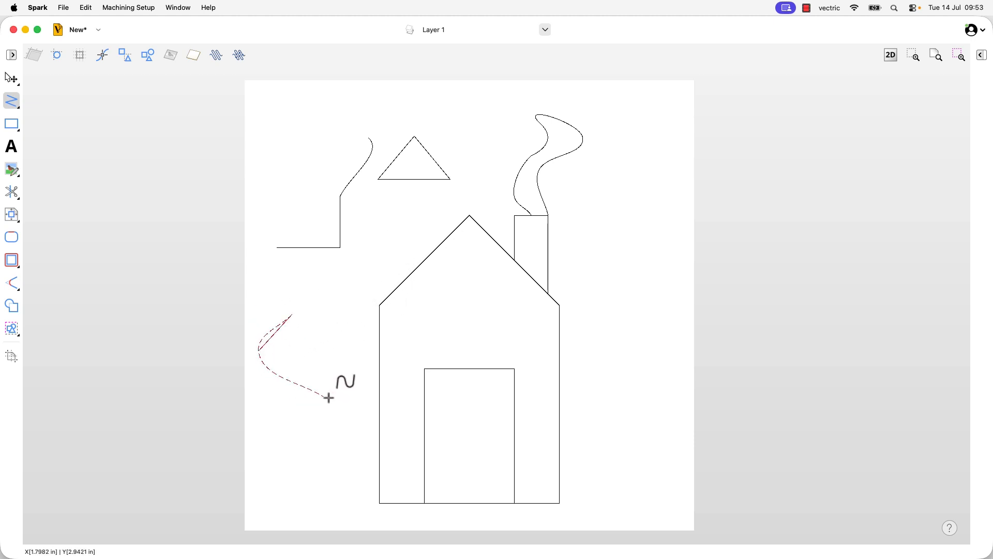
pyautogui.click(295, 313)
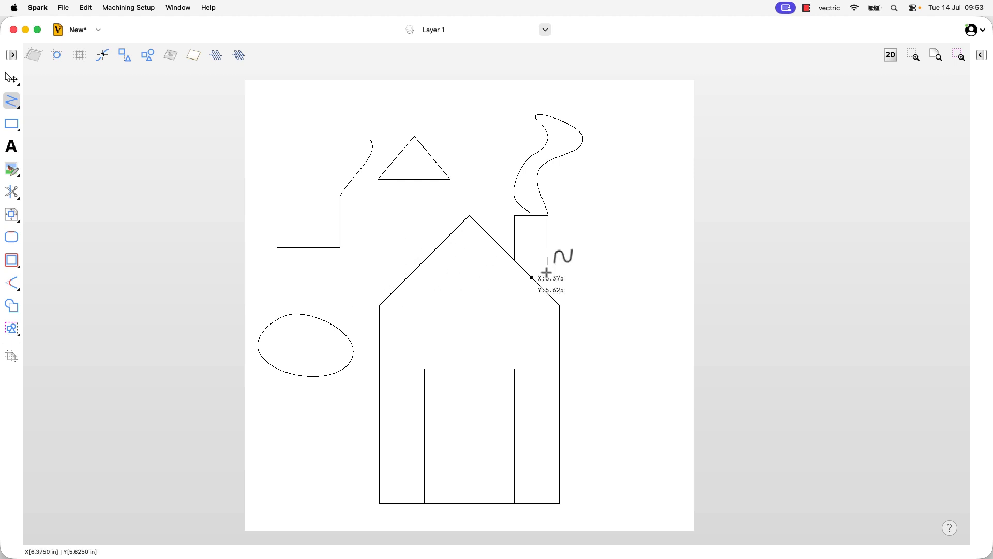
pyautogui.click(303, 424)
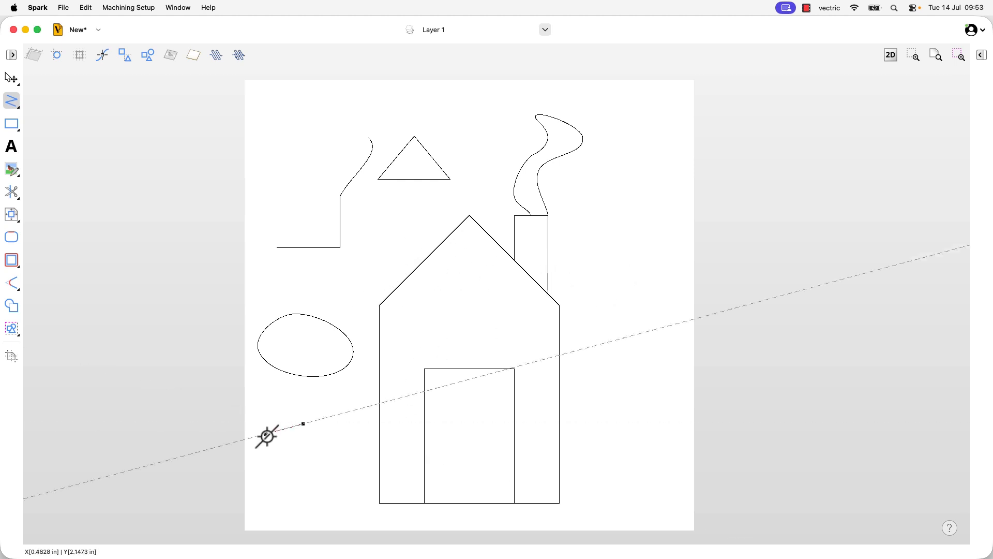
pyautogui.click(265, 441)
pyautogui.click(326, 496)
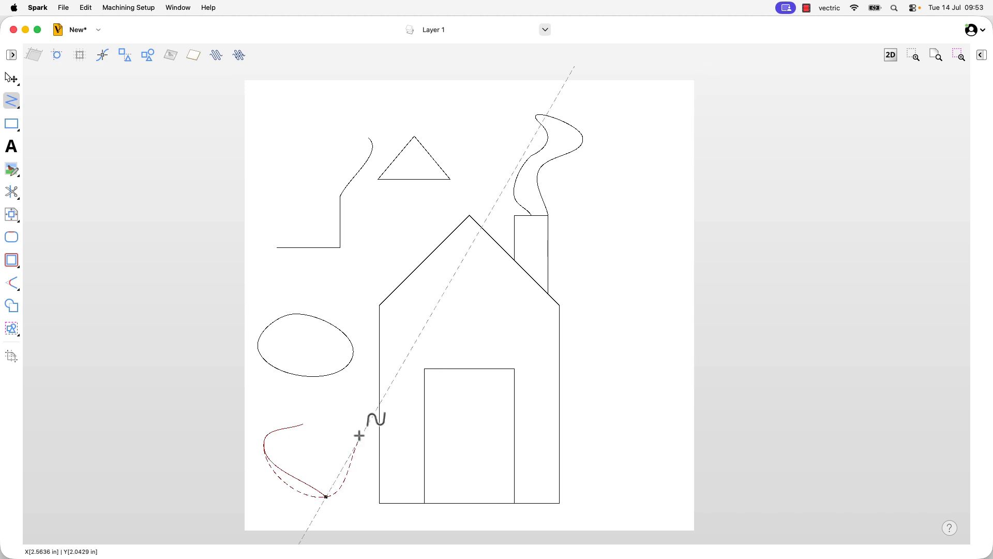
pyautogui.click(303, 424)
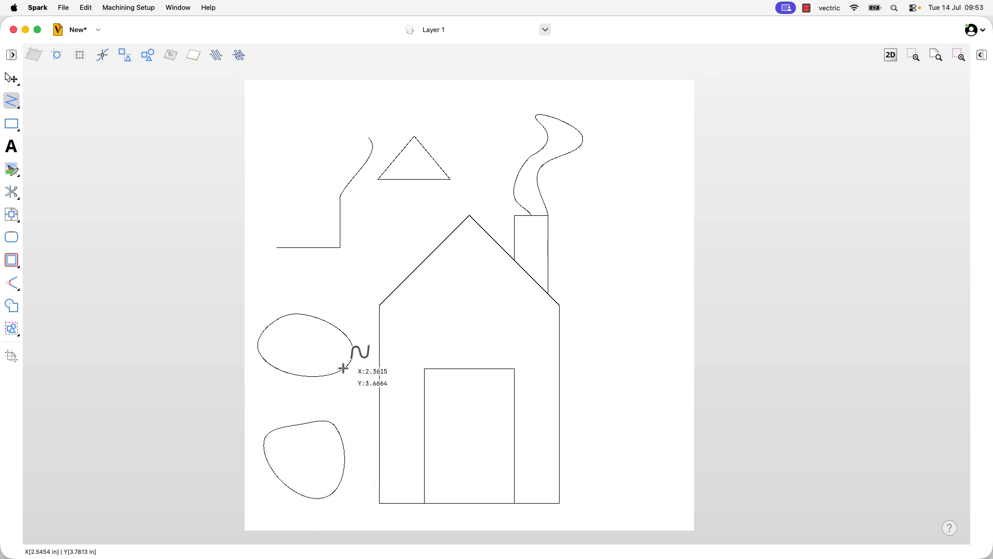